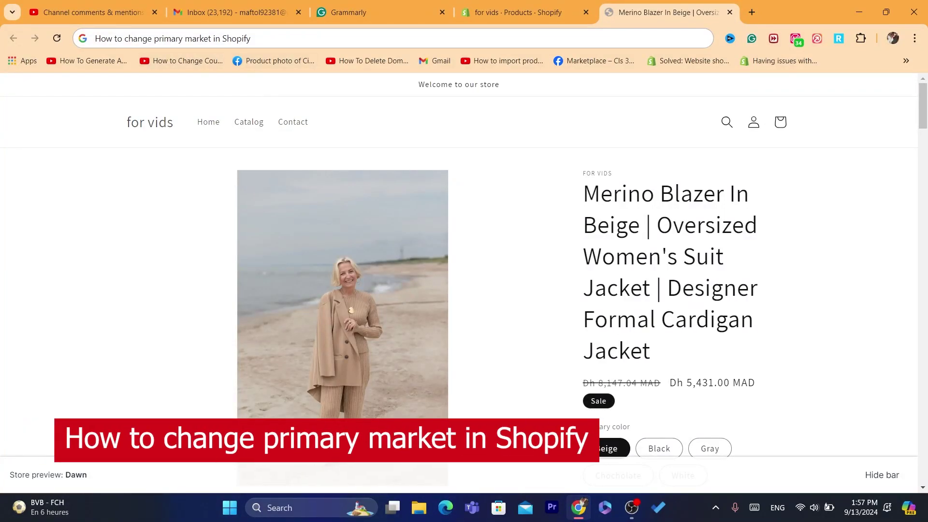
Switch to the store's admin page and load shopify.com there instead.
{"action": "key", "text": "ctrl+shift+Tab"}
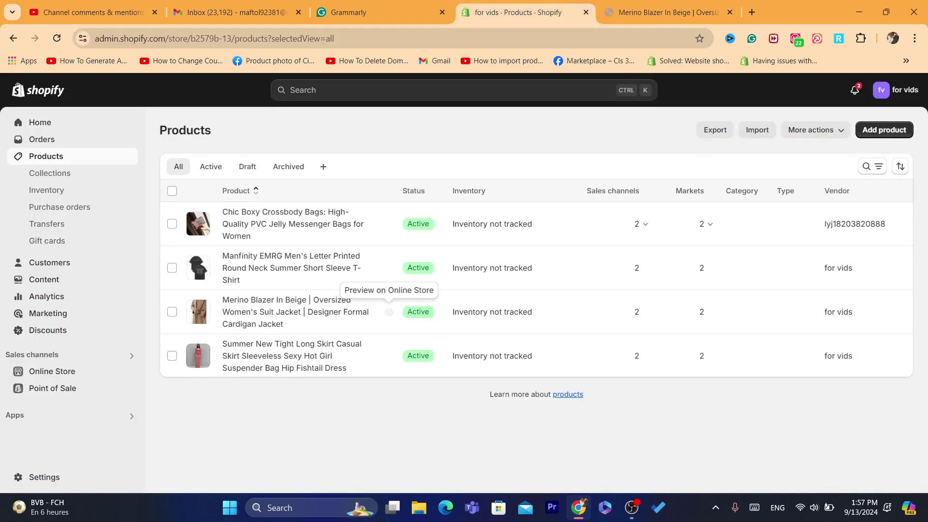
{"action": "key", "text": "ctrl+l"}
{"action": "type", "text": "shopify.com"}
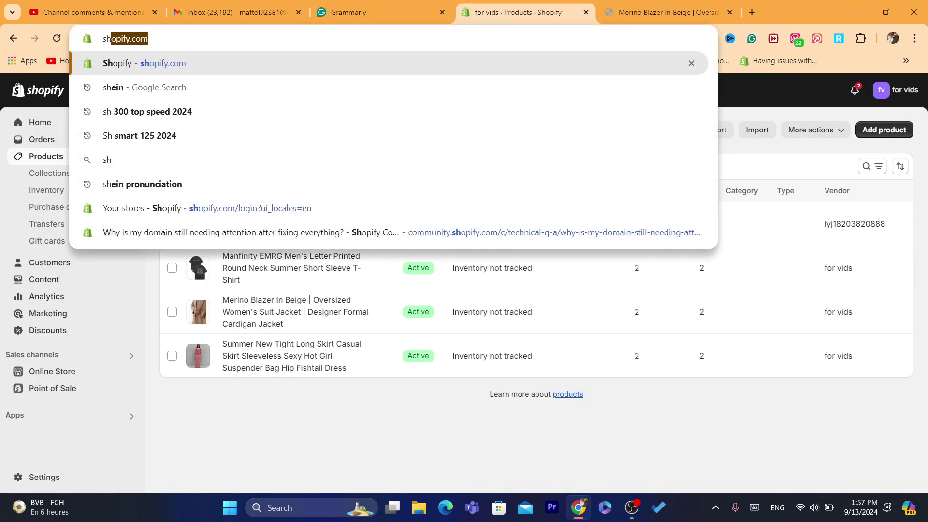
{"action": "key", "text": "Return"}
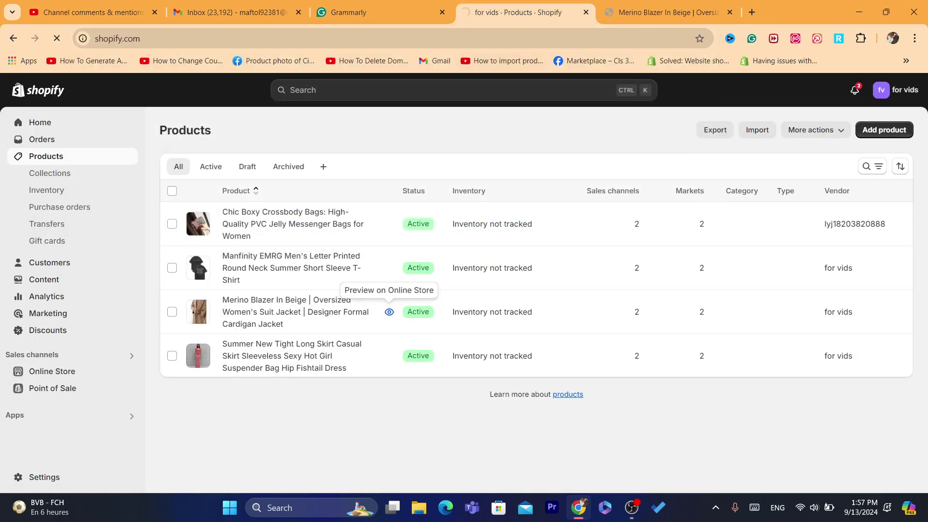
{"action": "double_click", "coordinate": [179, 39]}
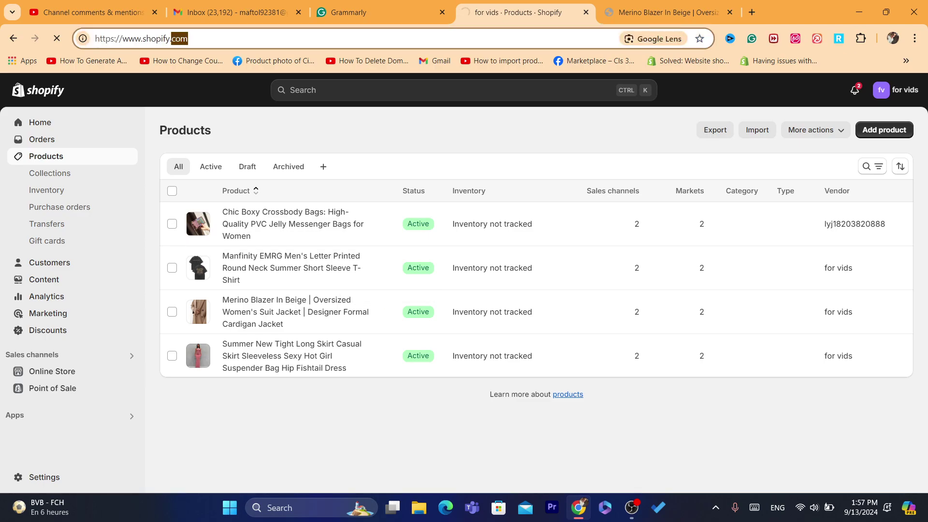
{"action": "type", "text": "sh"}
{"action": "key", "text": "Return"}
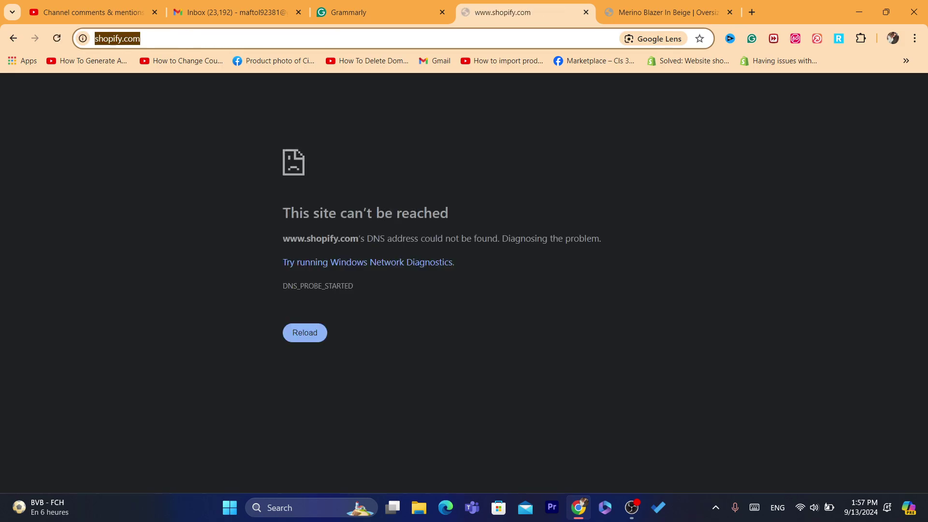
{"action": "key", "text": "Return"}
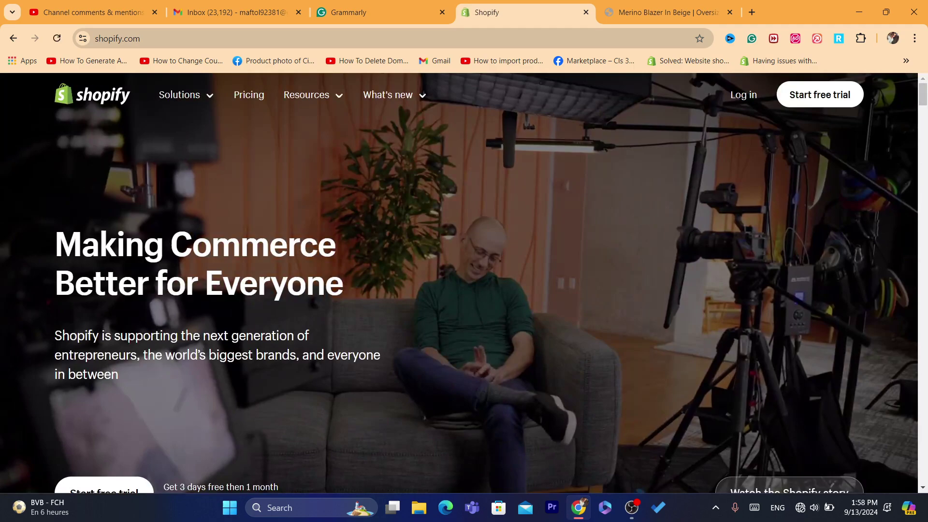
Log in to the "for vids" store admin and open its Markets settings.
{"action": "left_click", "coordinate": [742, 95]}
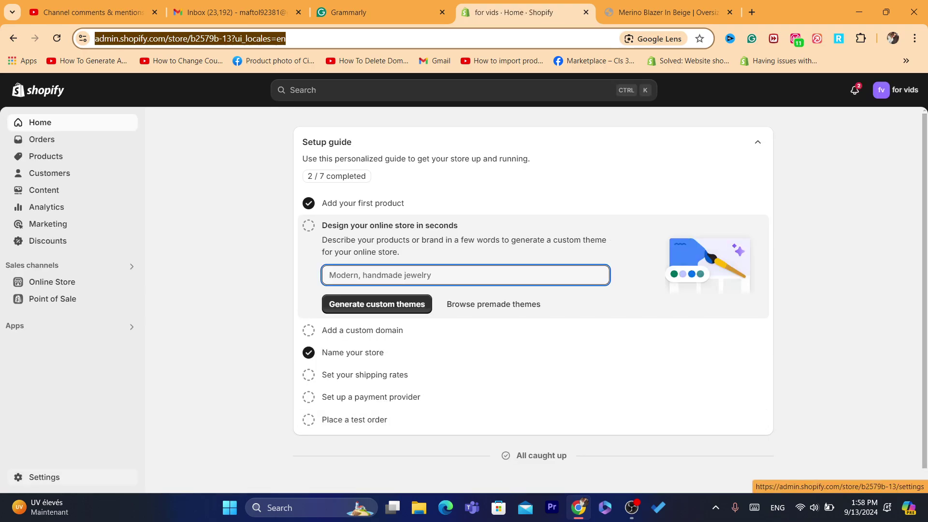
{"action": "left_click", "coordinate": [43, 477]}
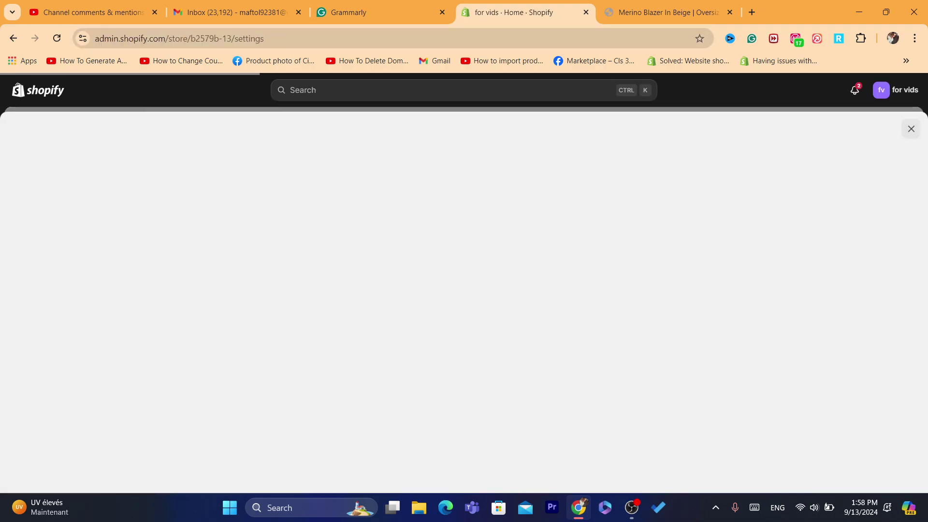
{"action": "left_click", "coordinate": [189, 379]}
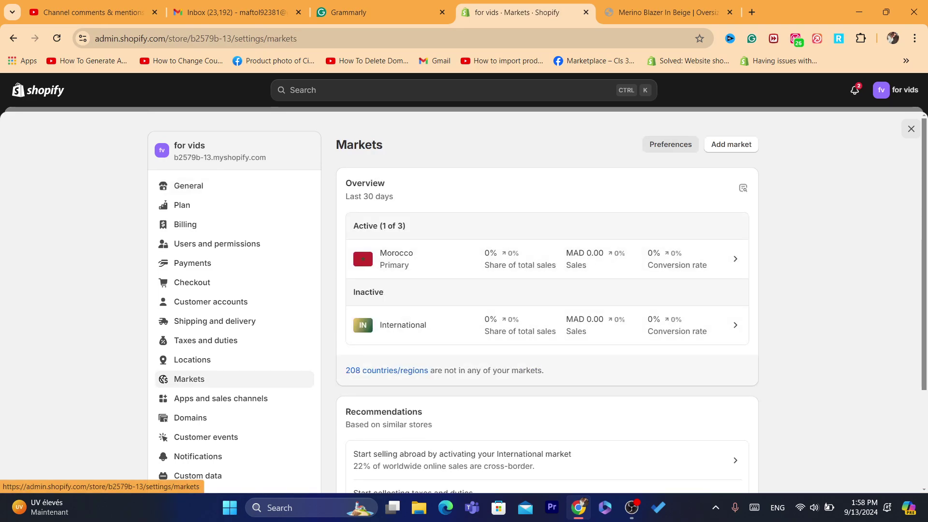
{"action": "key", "text": "ctrl+l"}
{"action": "type", "text": "How to change primary market in Shopify"}
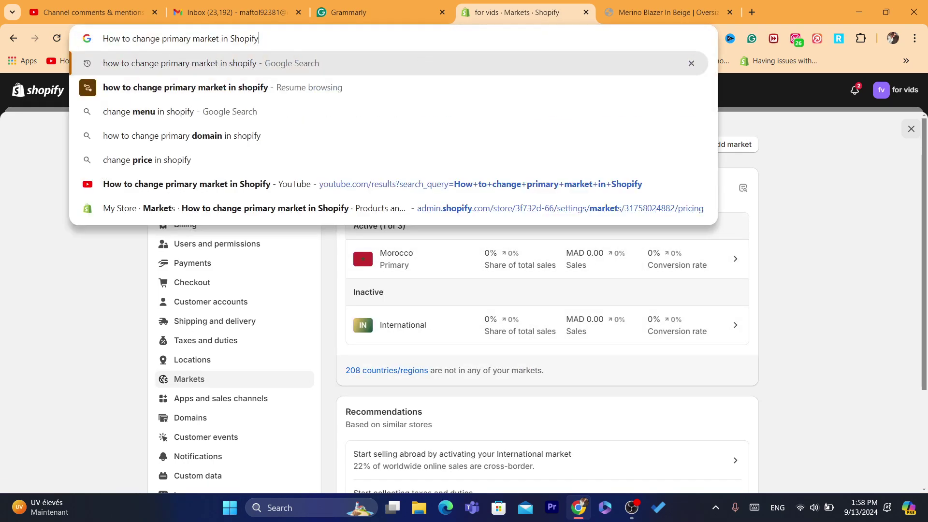
{"action": "left_click", "coordinate": [360, 240]}
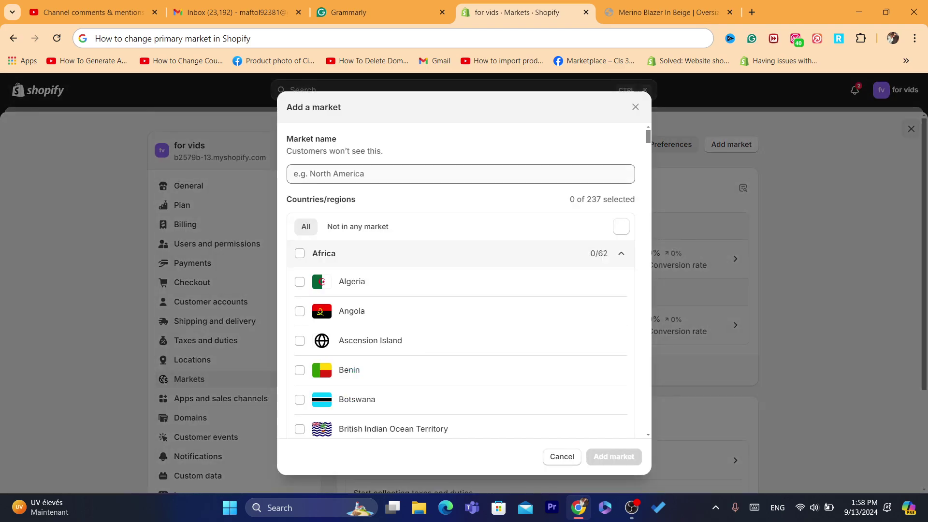
Add a new market named "primary" that contains only Algeria, and return to the Markets overview.
{"action": "left_click", "coordinate": [460, 174]}
{"action": "type", "text": "p"}
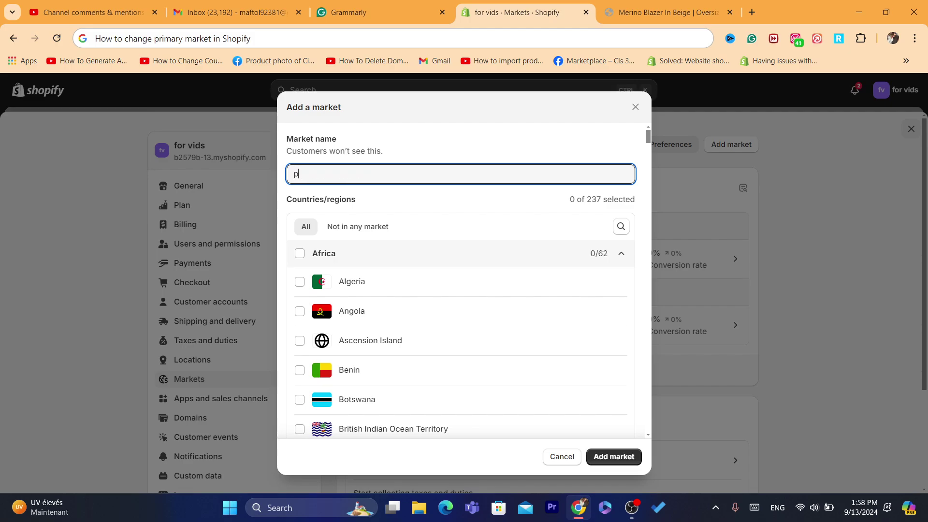
{"action": "type", "text": "rima"}
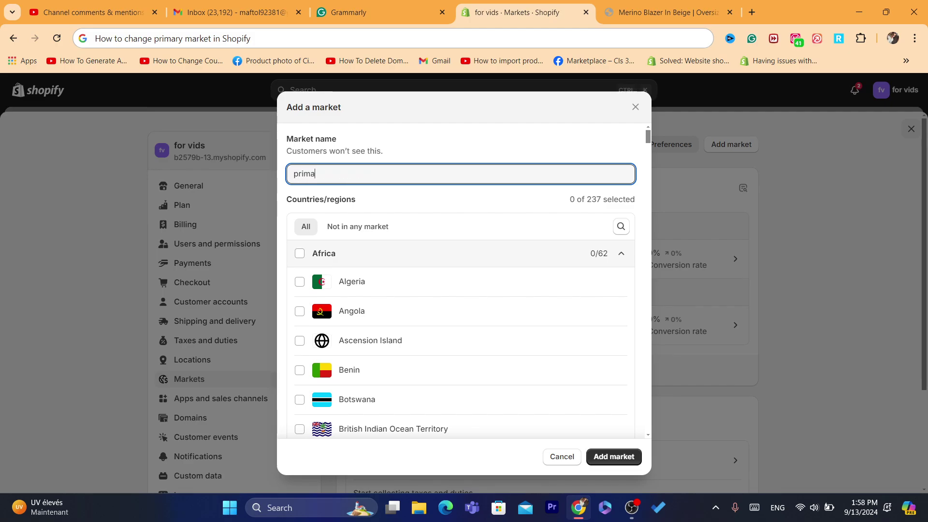
{"action": "type", "text": "ry"}
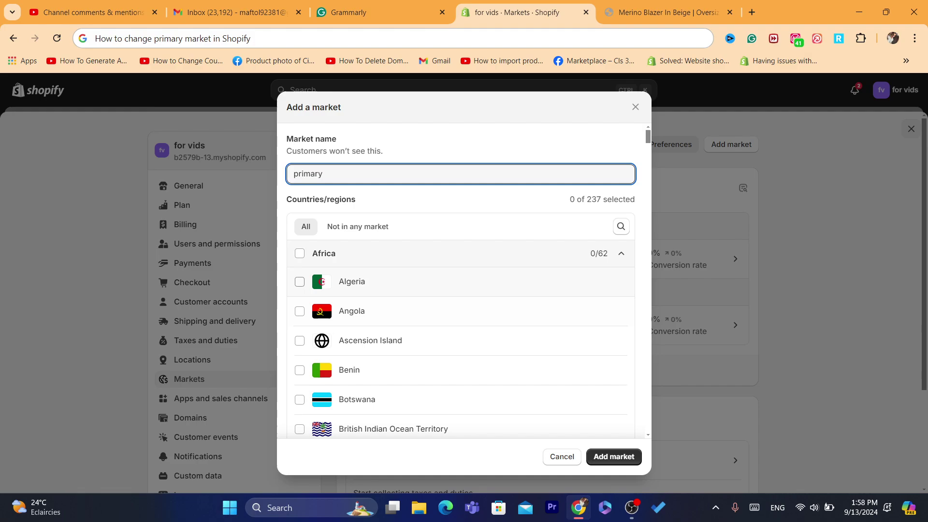
{"action": "left_click", "coordinate": [299, 281]}
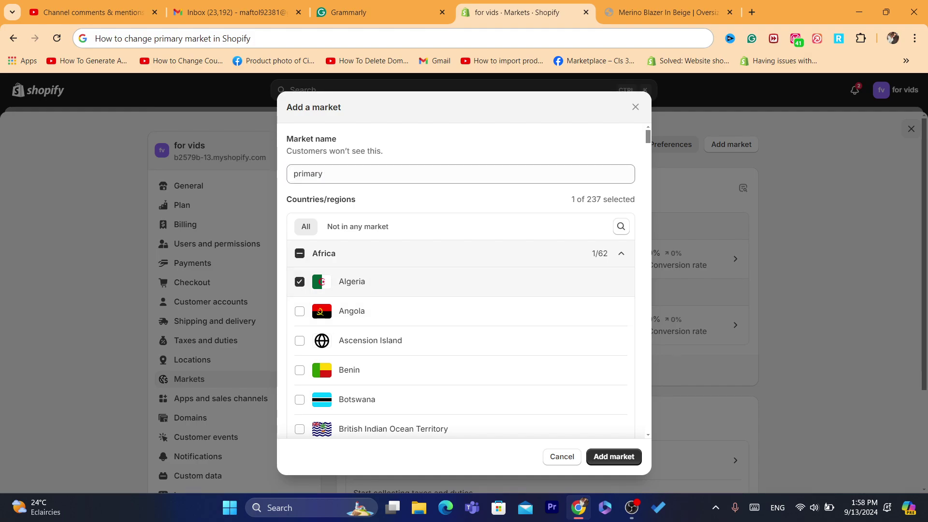
{"action": "left_click", "coordinate": [613, 456]}
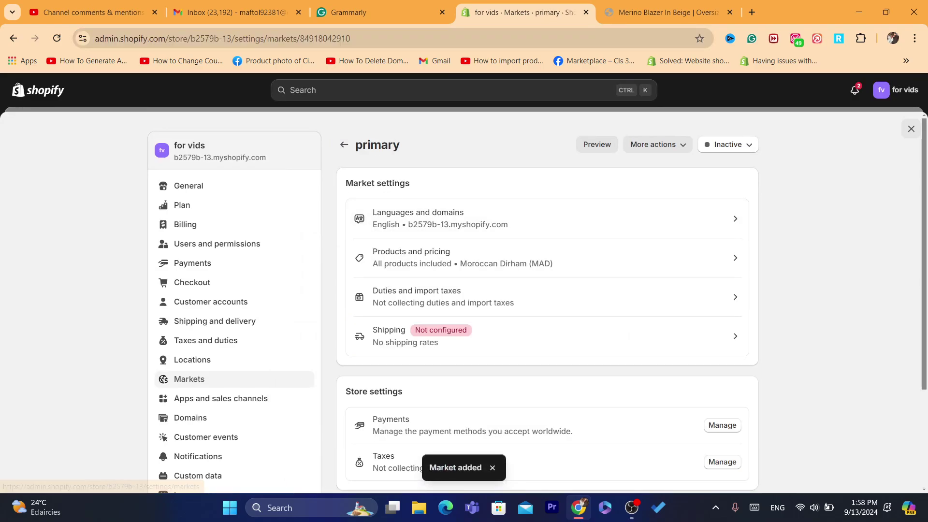
{"action": "left_click", "coordinate": [344, 144]}
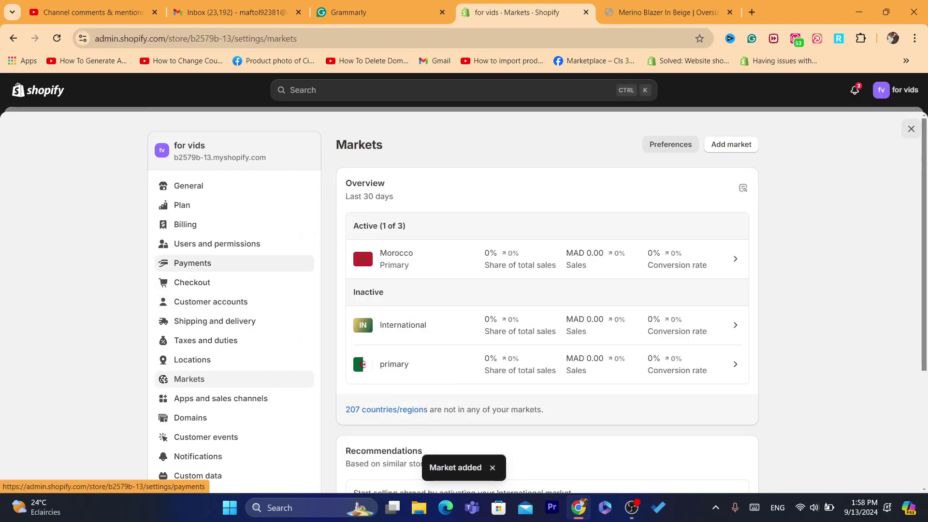
Create a new shipping zone for Algeria in the General shipping profile, leaving the zone name blank.
{"action": "left_click", "coordinate": [214, 321]}
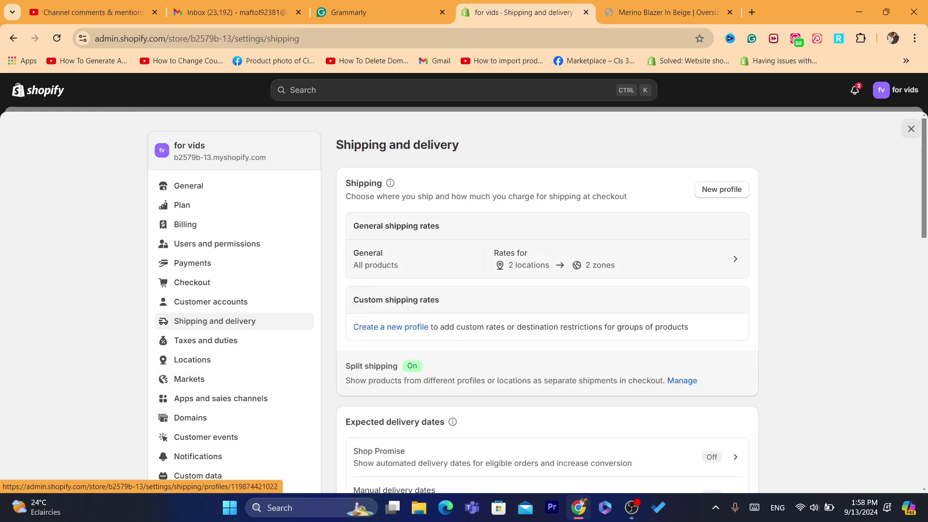
{"action": "left_click", "coordinate": [546, 258]}
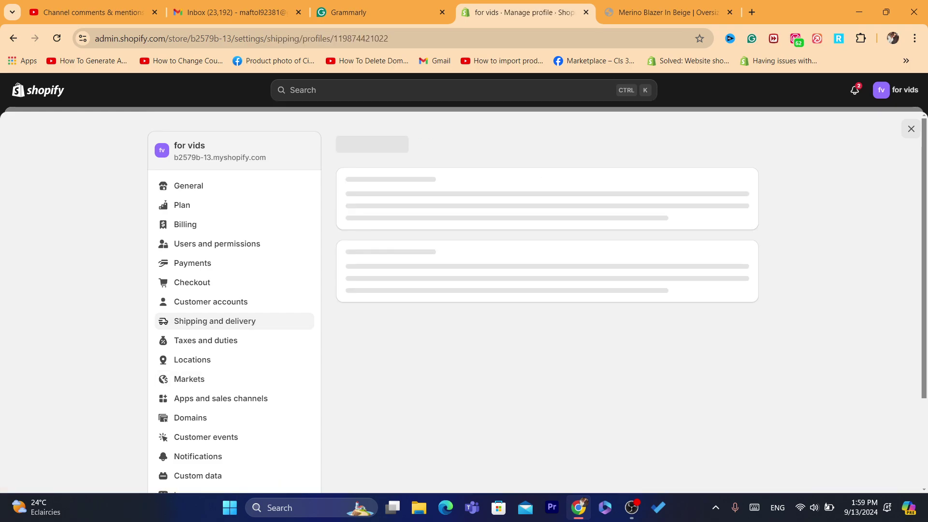
{"action": "scroll", "coordinate": [360, 269], "scroll_direction": "down", "scroll_amount": 7}
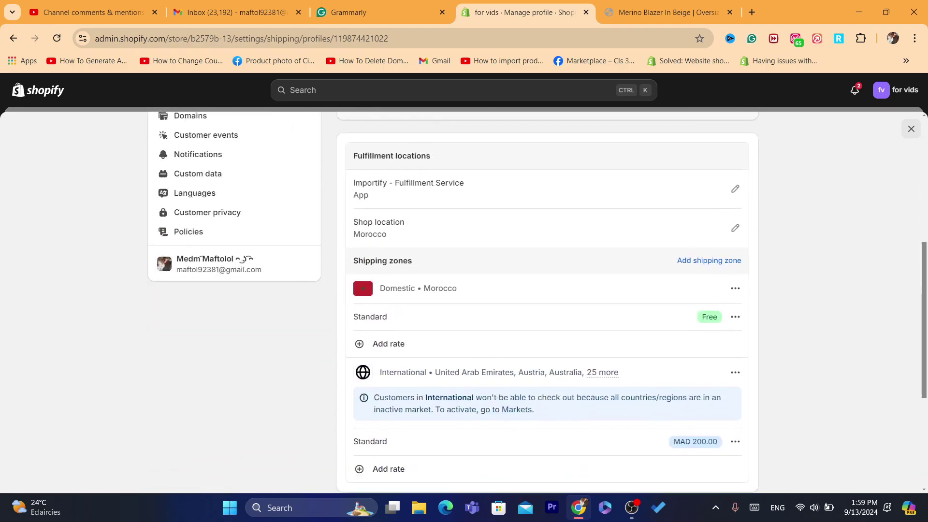
{"action": "left_click", "coordinate": [709, 237]}
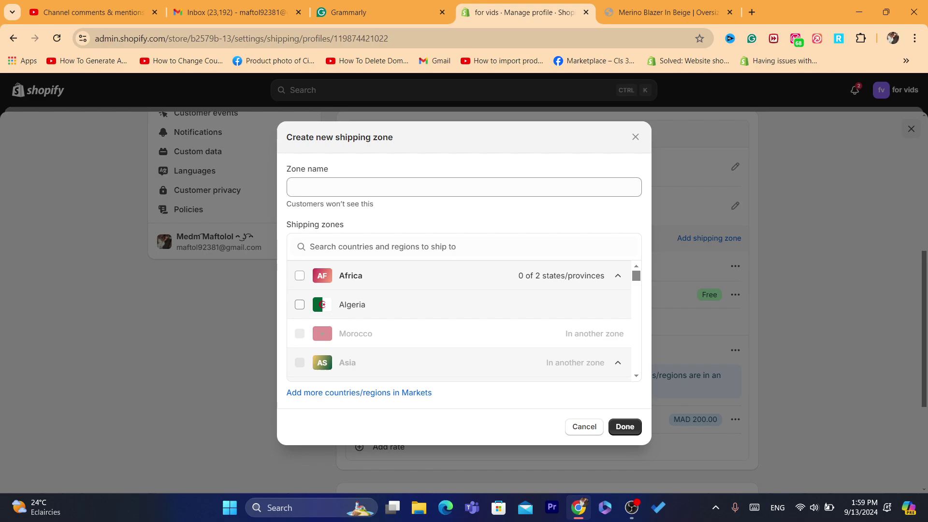
{"action": "left_click", "coordinate": [299, 304]}
{"action": "left_click", "coordinate": [299, 304]}
{"action": "left_click", "coordinate": [299, 304]}
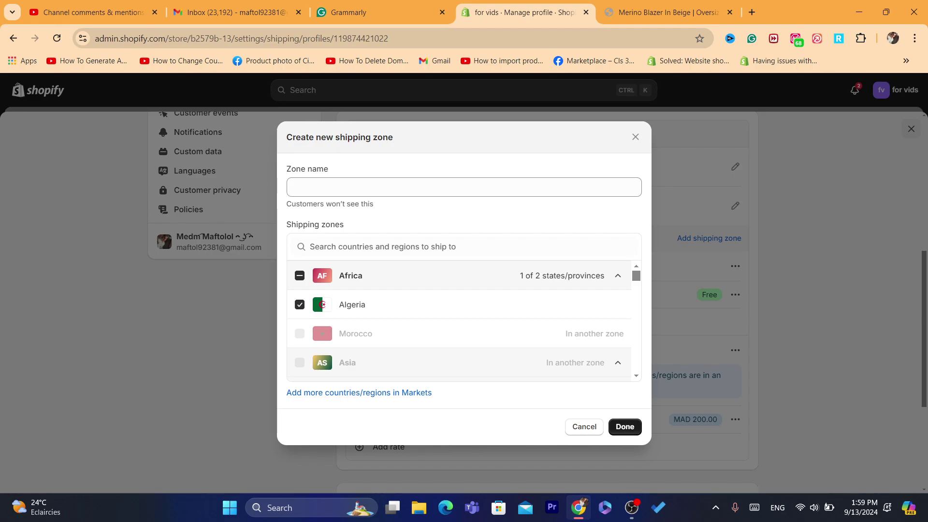
{"action": "left_click", "coordinate": [625, 426]}
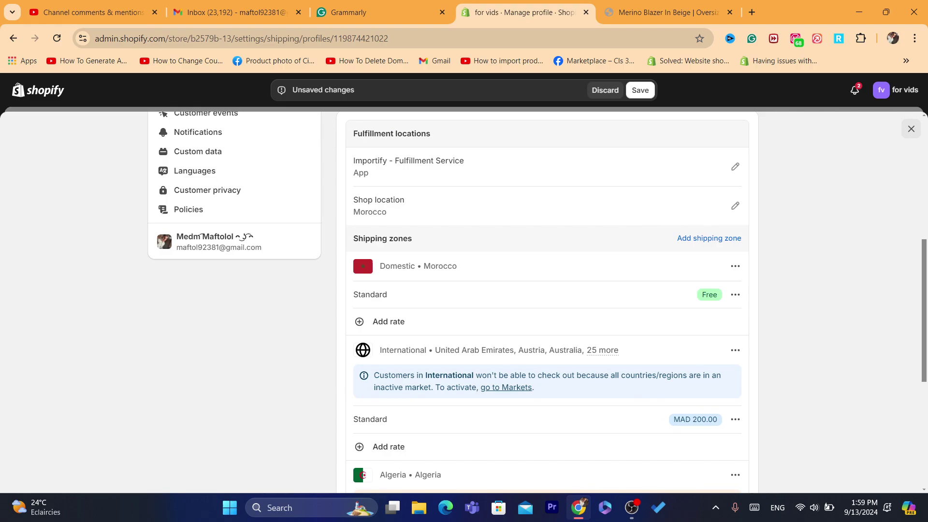
Add a custom flat shipping rate named "standerd" at MAD 20 to the Algeria zone, and save the shipping profile.
{"action": "scroll", "coordinate": [361, 247], "scroll_direction": "down", "scroll_amount": 3}
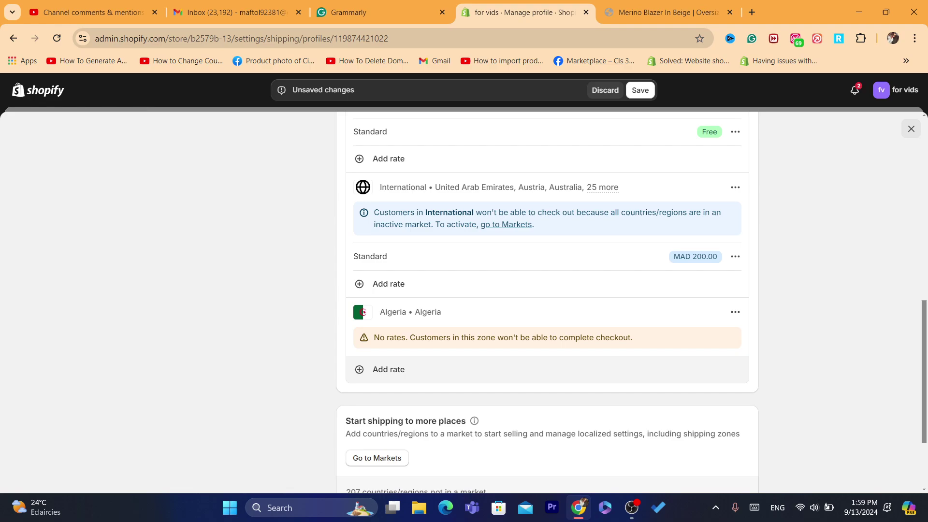
{"action": "left_click", "coordinate": [388, 369]}
{"action": "left_click", "coordinate": [460, 321]}
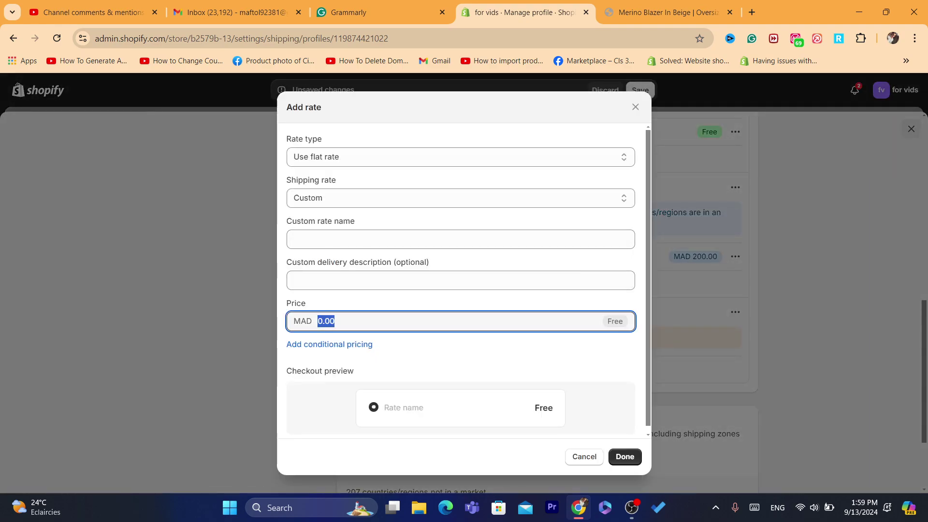
{"action": "type", "text": "20"}
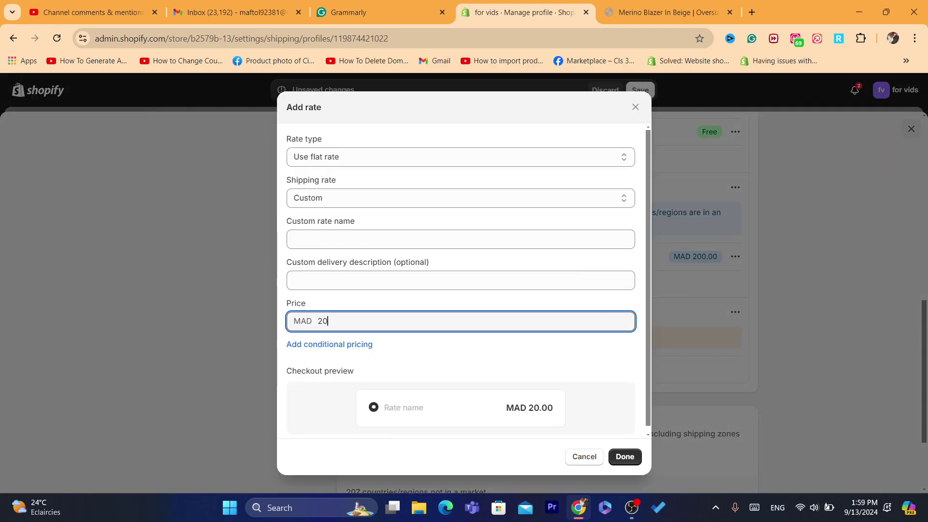
{"action": "left_click", "coordinate": [624, 456]}
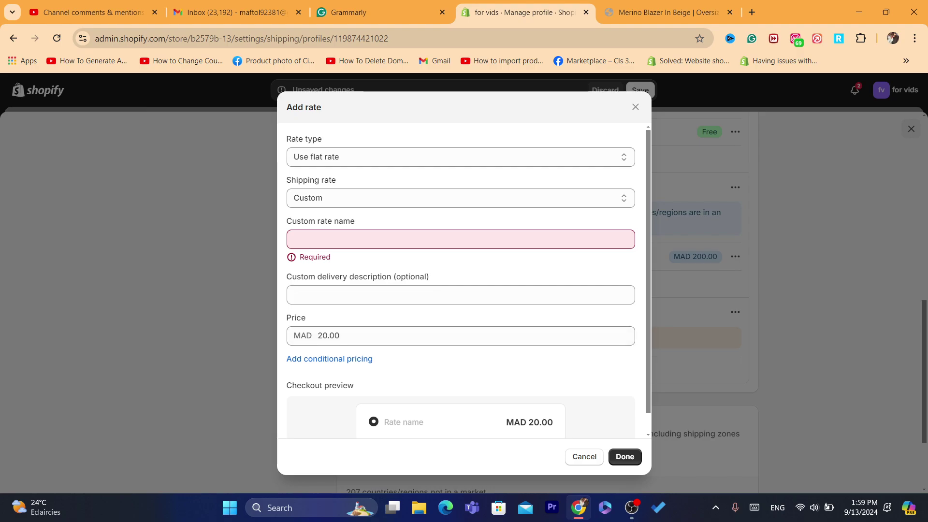
{"action": "left_click", "coordinate": [460, 238]}
{"action": "type", "text": "stander"}
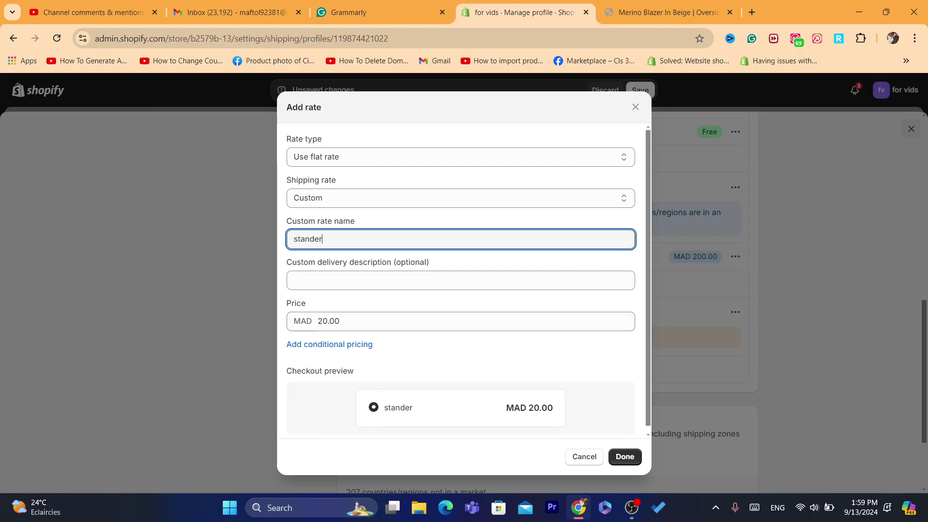
{"action": "type", "text": "d"}
{"action": "left_click", "coordinate": [625, 456]}
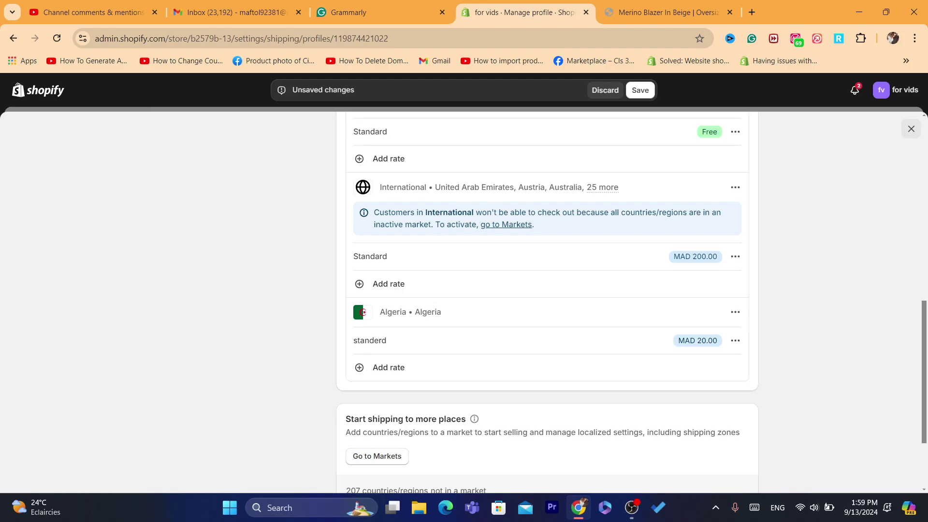
{"action": "left_click", "coordinate": [640, 90]}
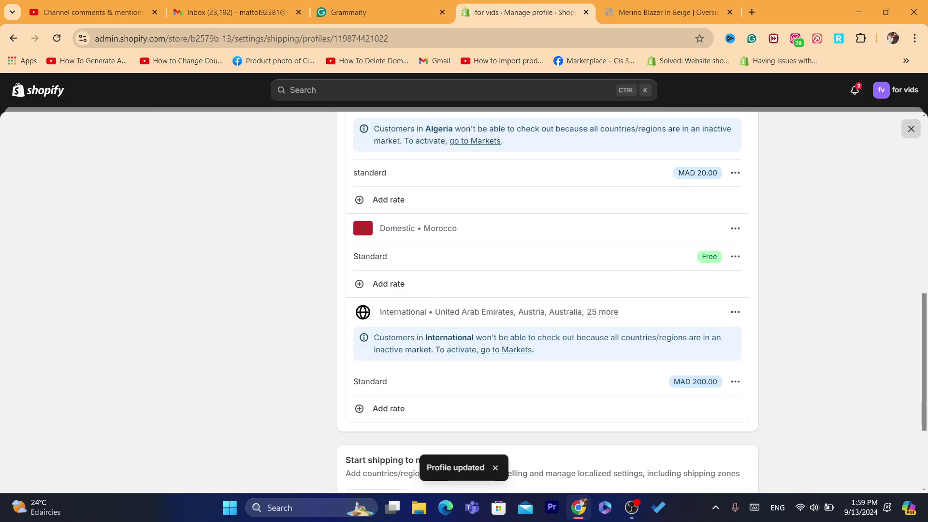
{"action": "key", "text": "Escape"}
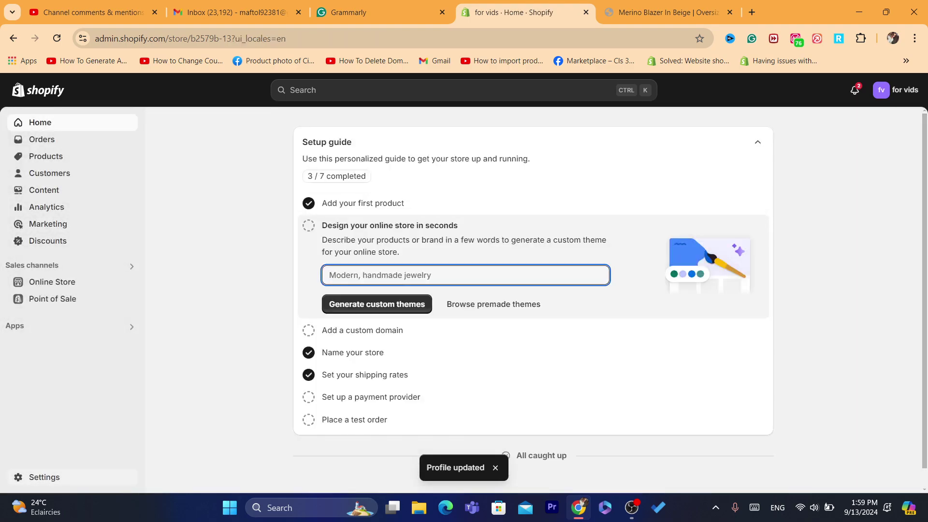
Open the Algeria market named "primary" in the Markets settings and set its status to Active.
{"action": "left_click", "coordinate": [43, 477]}
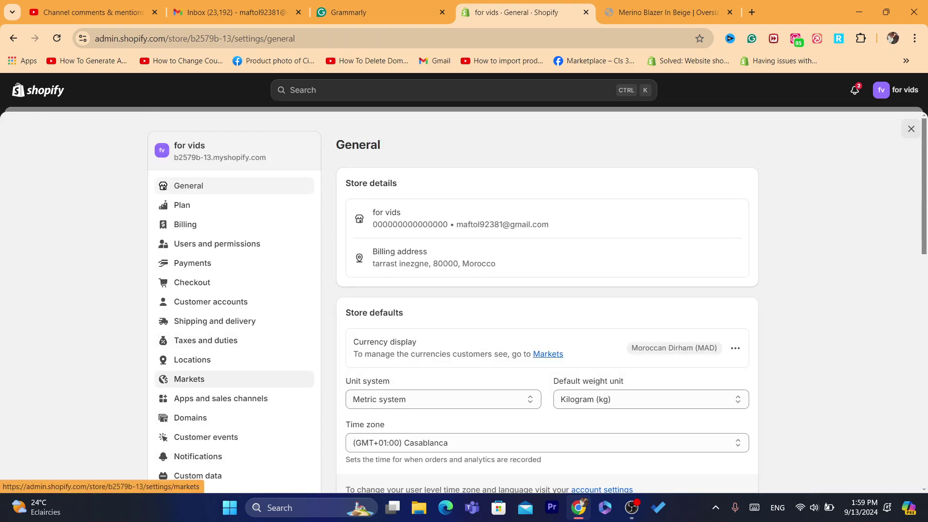
{"action": "left_click", "coordinate": [189, 378]}
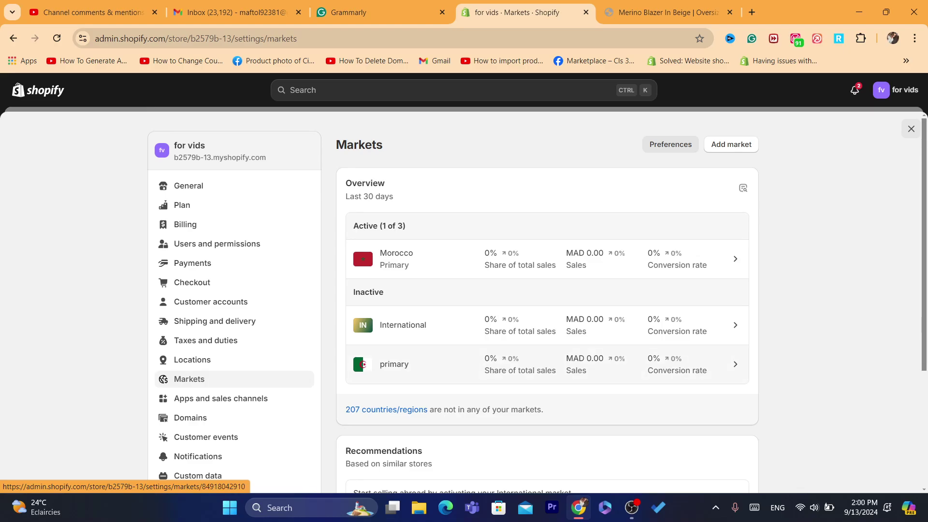
{"action": "left_click", "coordinate": [360, 364]}
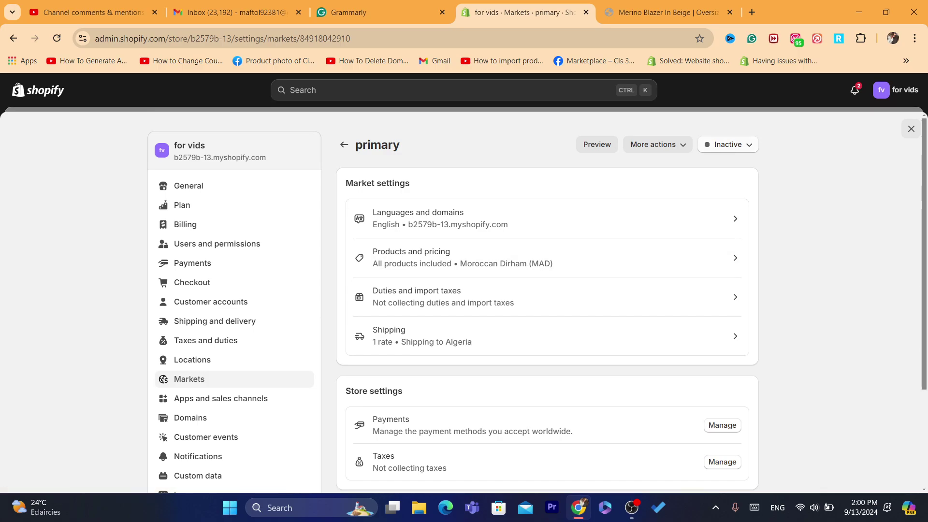
{"action": "left_click", "coordinate": [728, 144]}
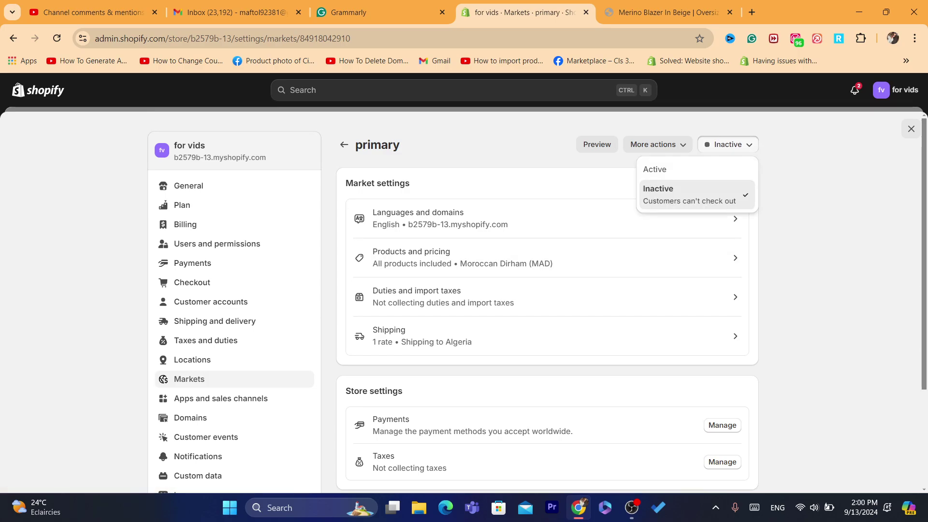
{"action": "key", "text": "Escape"}
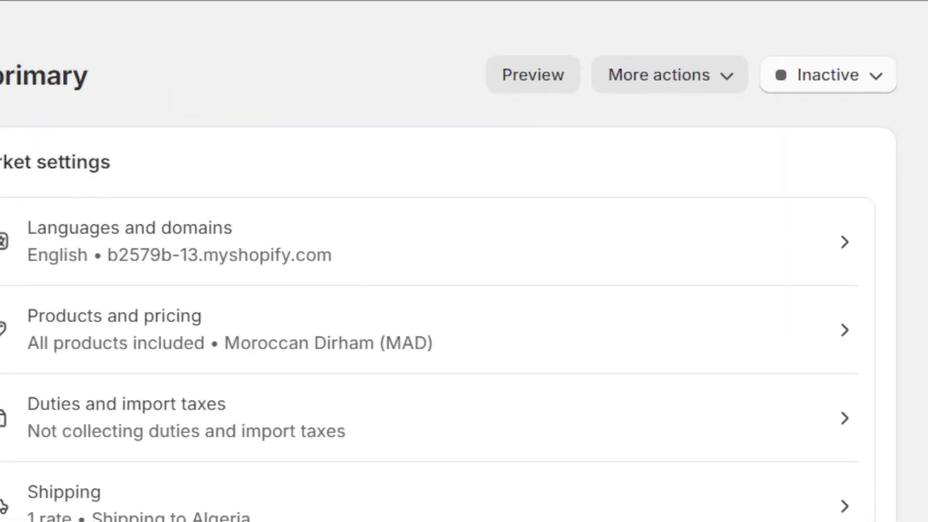
{"action": "left_click", "coordinate": [828, 75]}
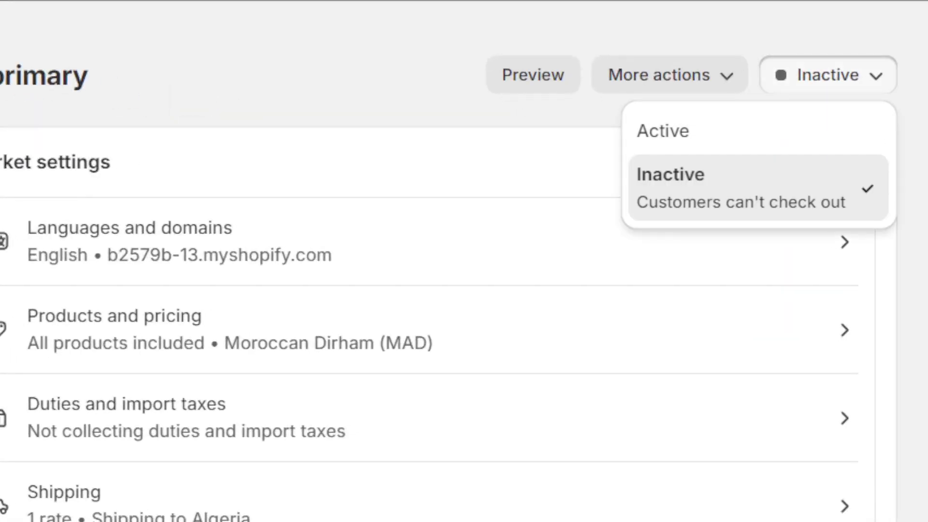
{"action": "left_click", "coordinate": [758, 131]}
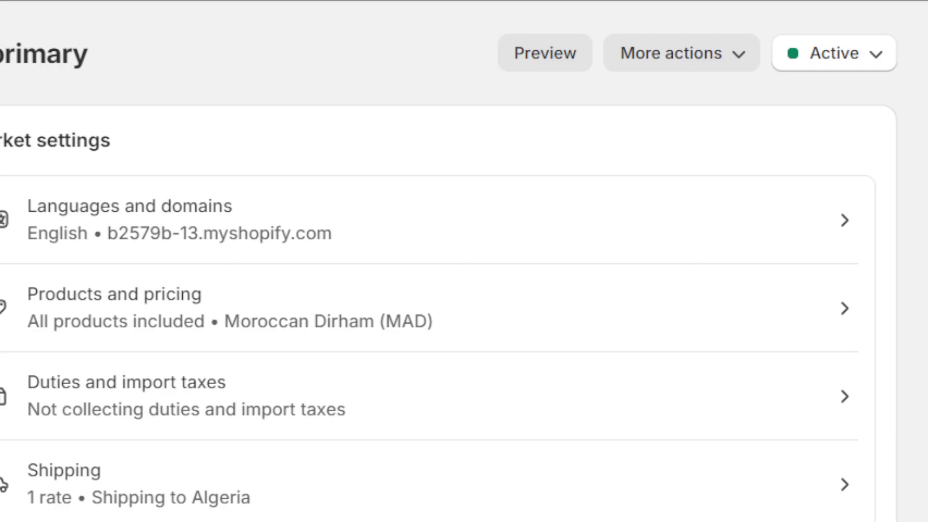
Make the Algeria market the store's primary market in place of Morocco.
{"action": "left_click", "coordinate": [681, 53]}
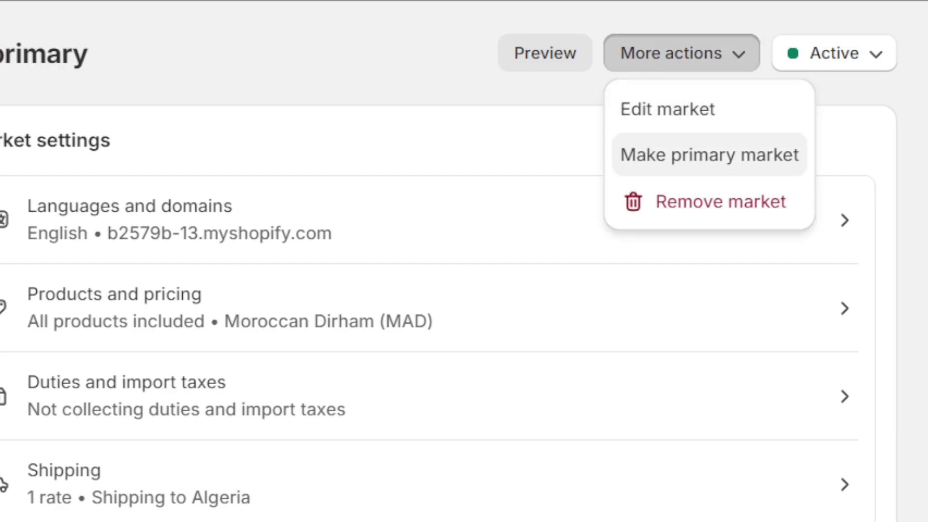
{"action": "left_click", "coordinate": [709, 155]}
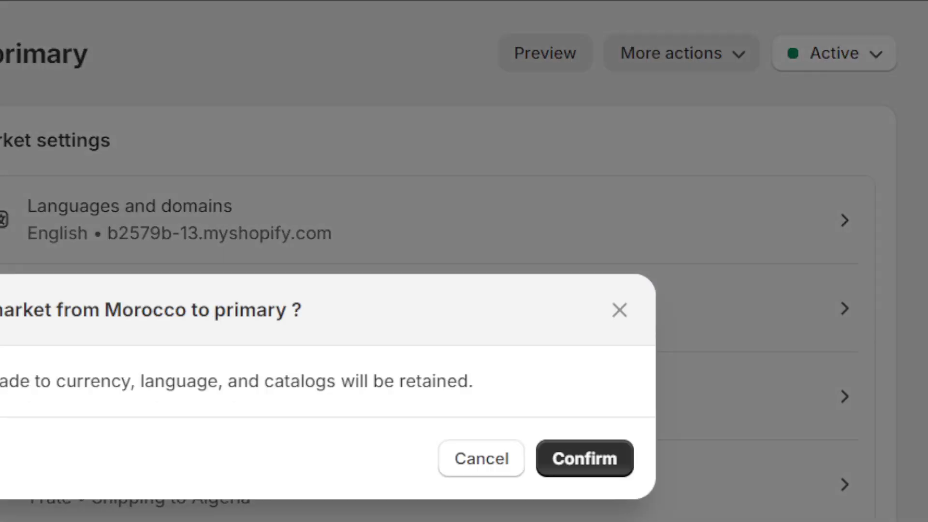
{"action": "left_click", "coordinate": [584, 458]}
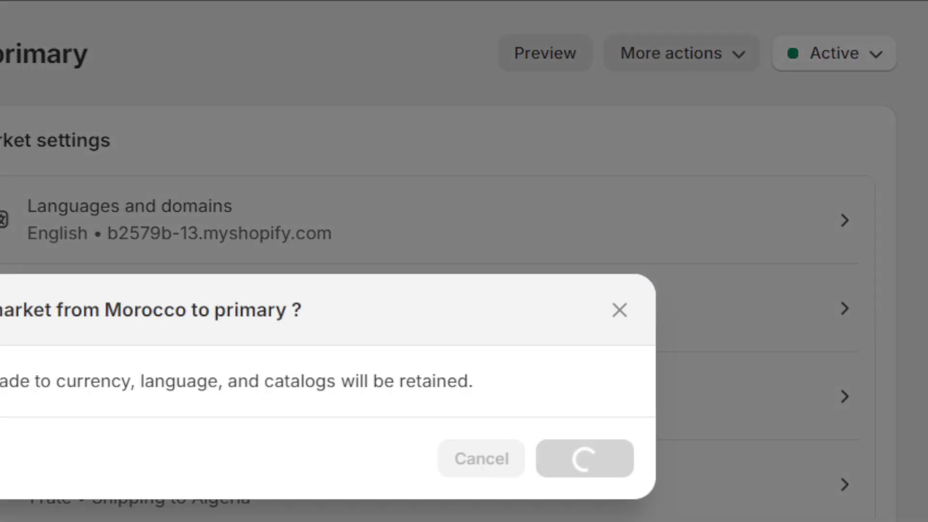